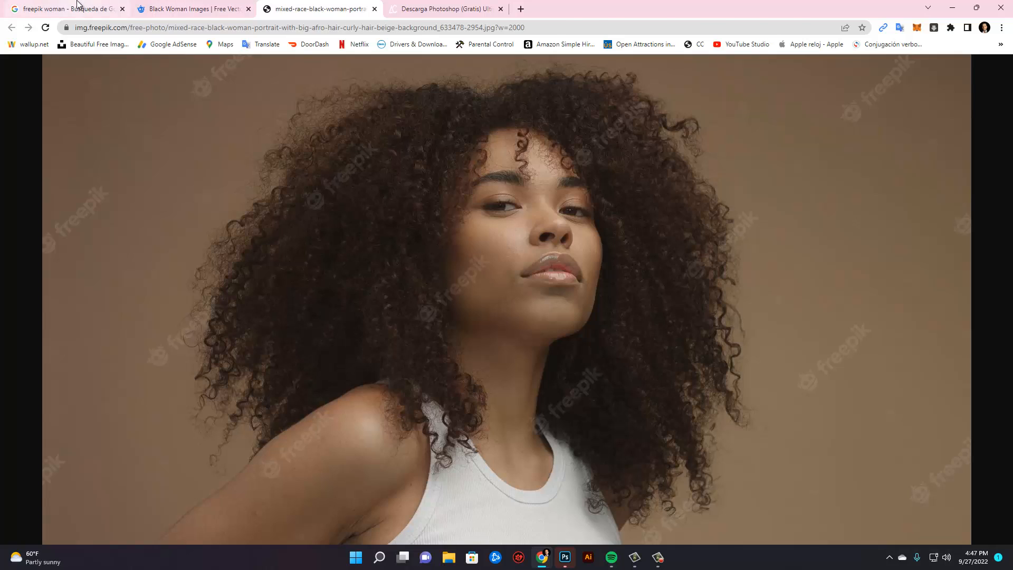
# - Look through the open Freepik search results, the image listing, the full-size portrait and the Photoshop download instructions
pyautogui.click(79, 7)
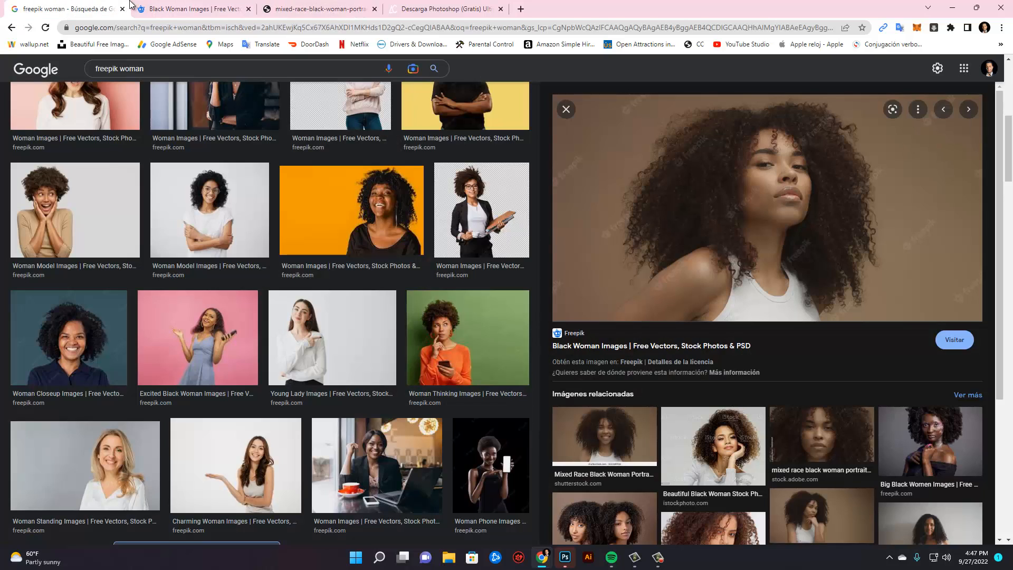
pyautogui.click(163, 5)
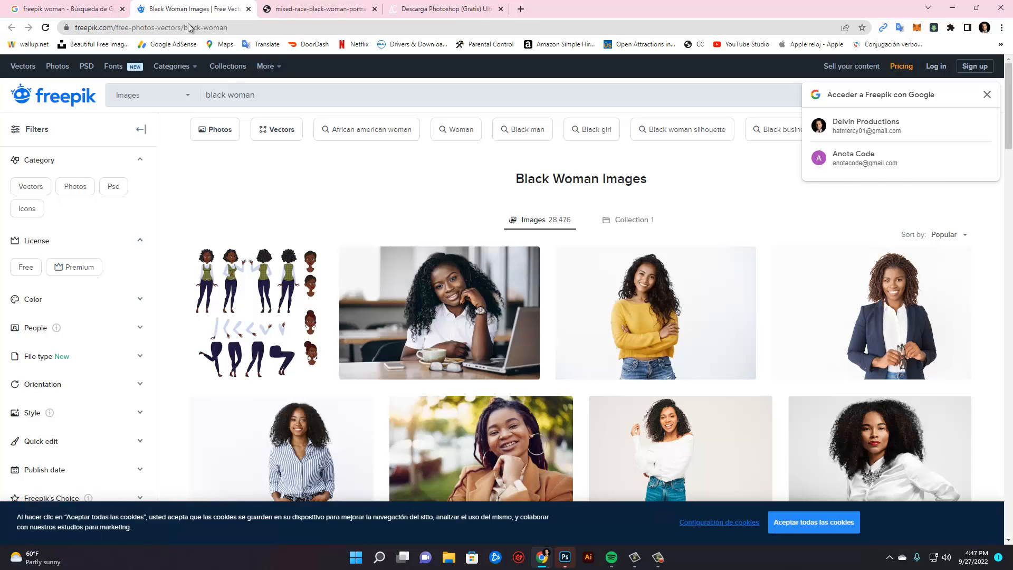
pyautogui.scroll(-3, 176, 195)
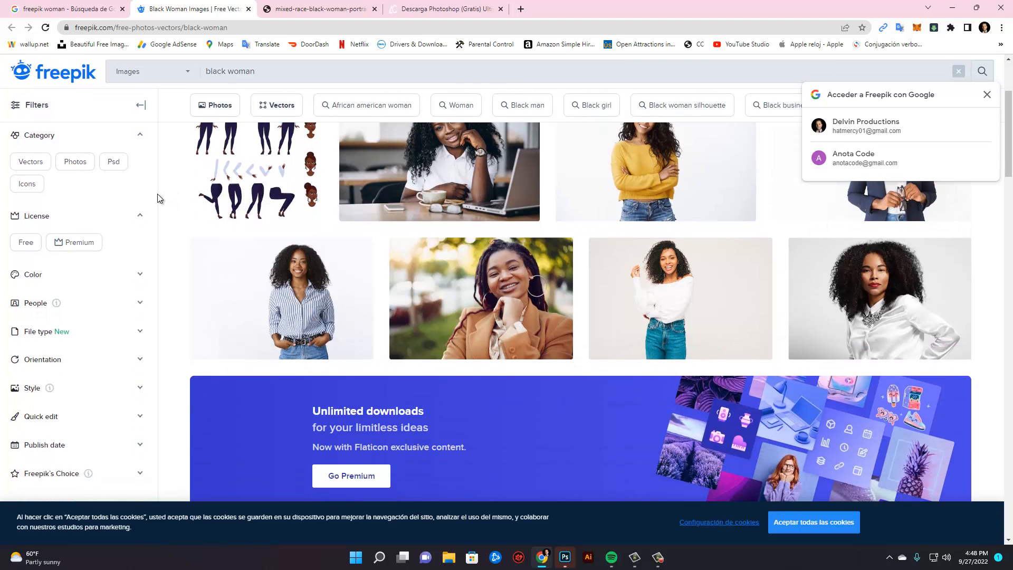
pyautogui.scroll(3, 169, 194)
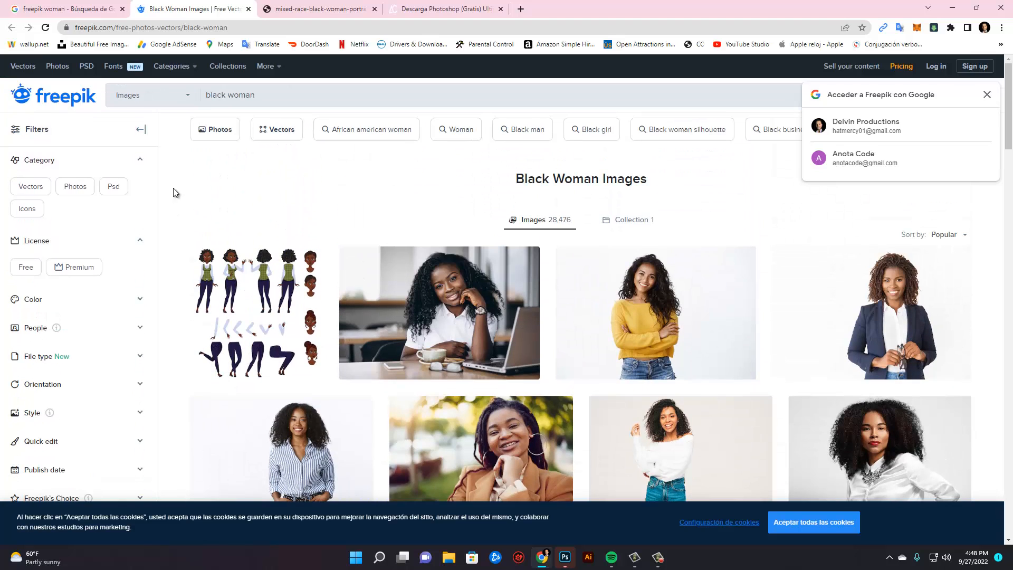
pyautogui.click(294, 8)
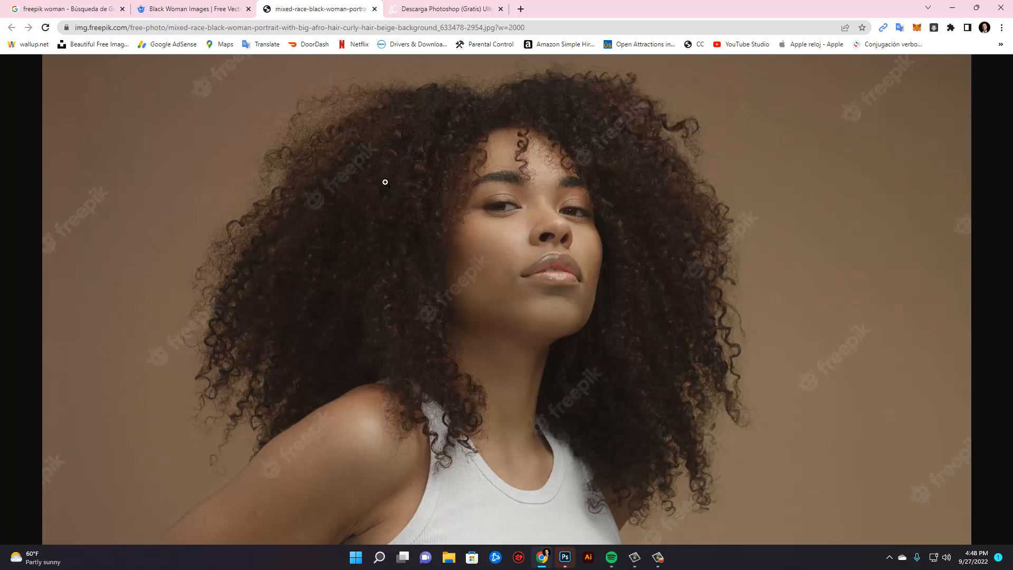
pyautogui.click(427, 4)
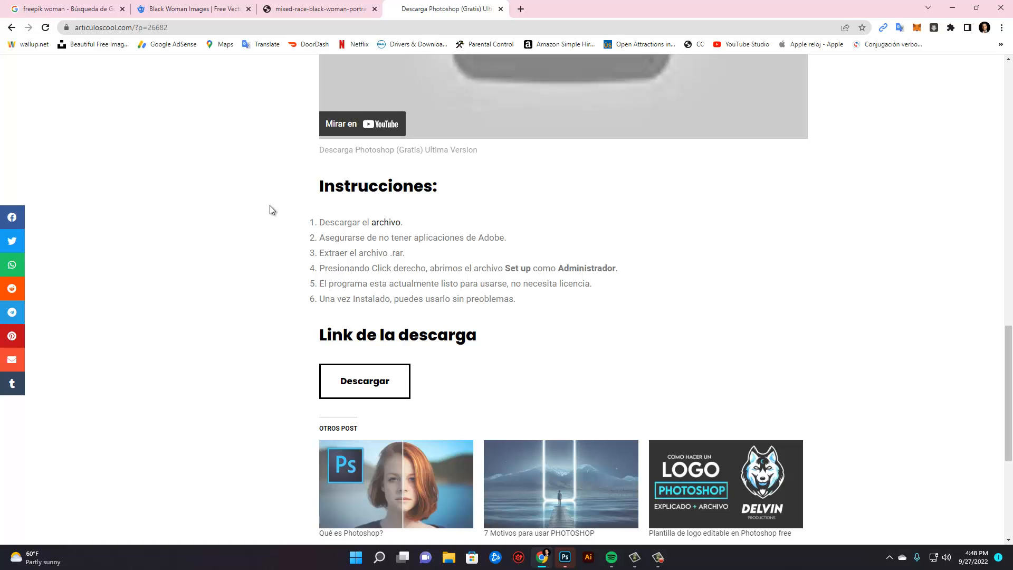
pyautogui.click(564, 557)
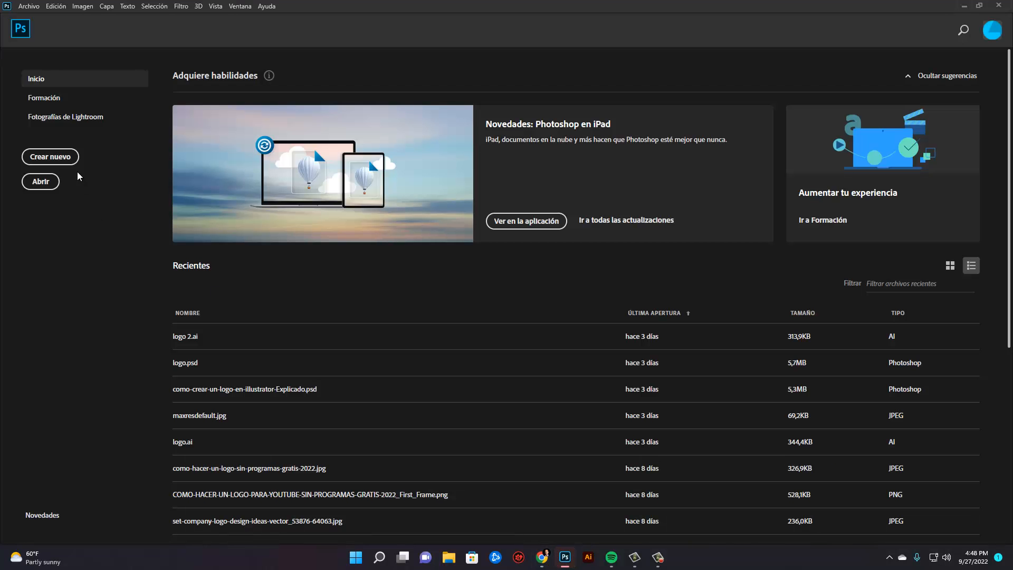
# - Switch to Chrome and copy the full-size portrait of the woman with curly hair
pyautogui.click(542, 557)
pyautogui.click(289, 10)
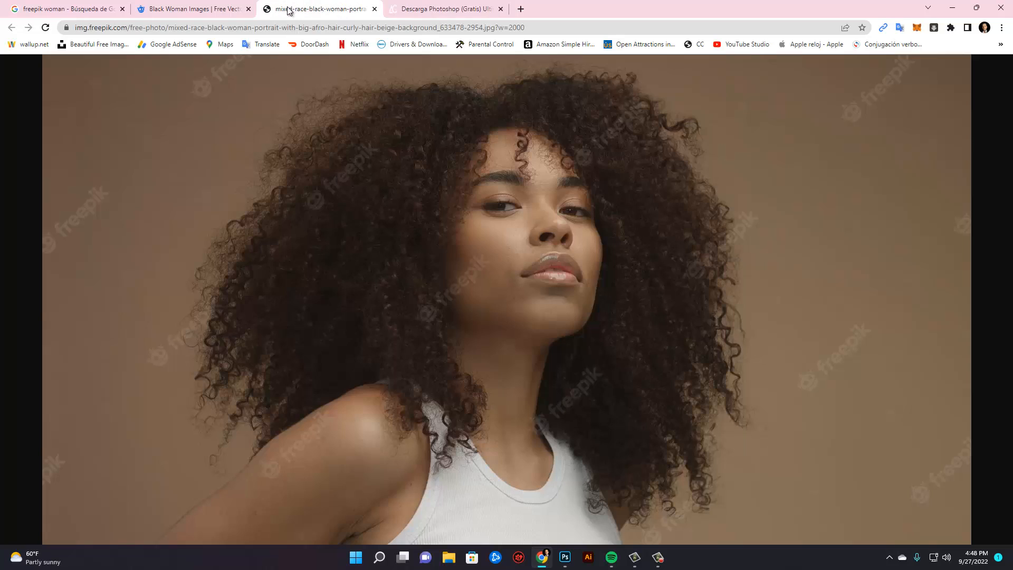
pyautogui.rightClick(432, 213)
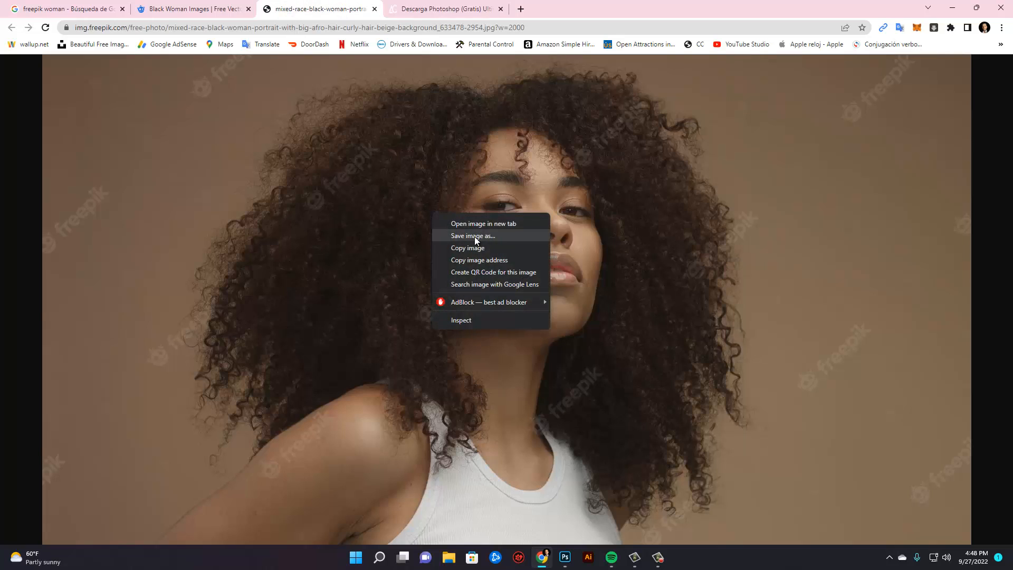
pyautogui.click(468, 248)
# - Switch to Photoshop and create a new document from the recent custom 1280 x 720 px preset
pyautogui.click(565, 557)
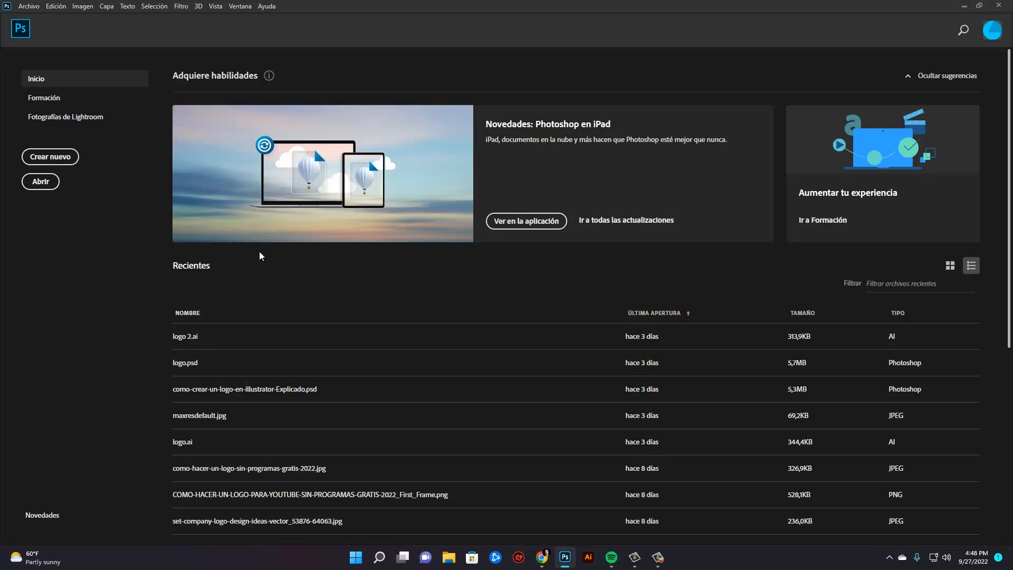
pyautogui.click(51, 156)
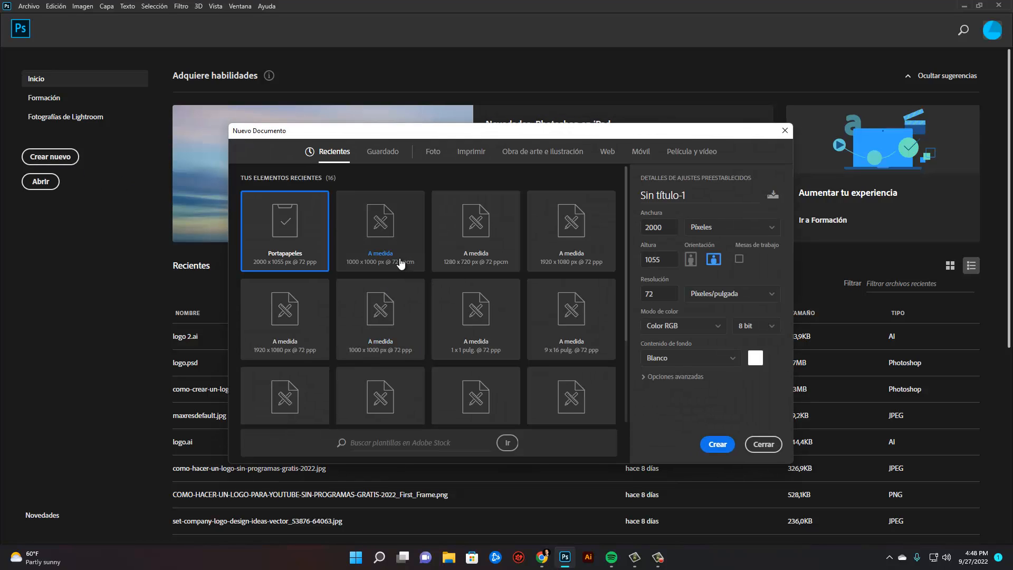
pyautogui.click(476, 215)
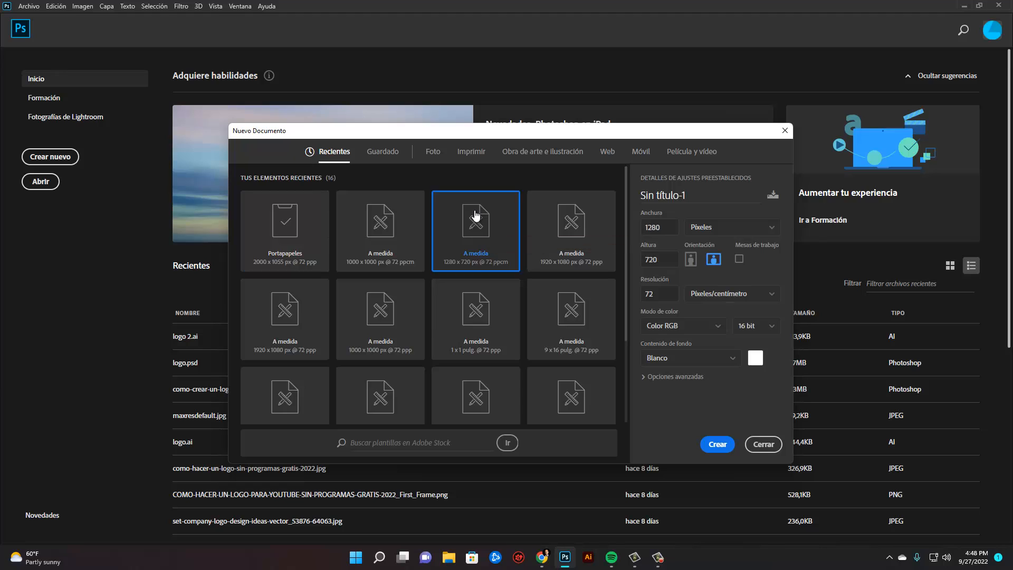
pyautogui.doubleClick(475, 214)
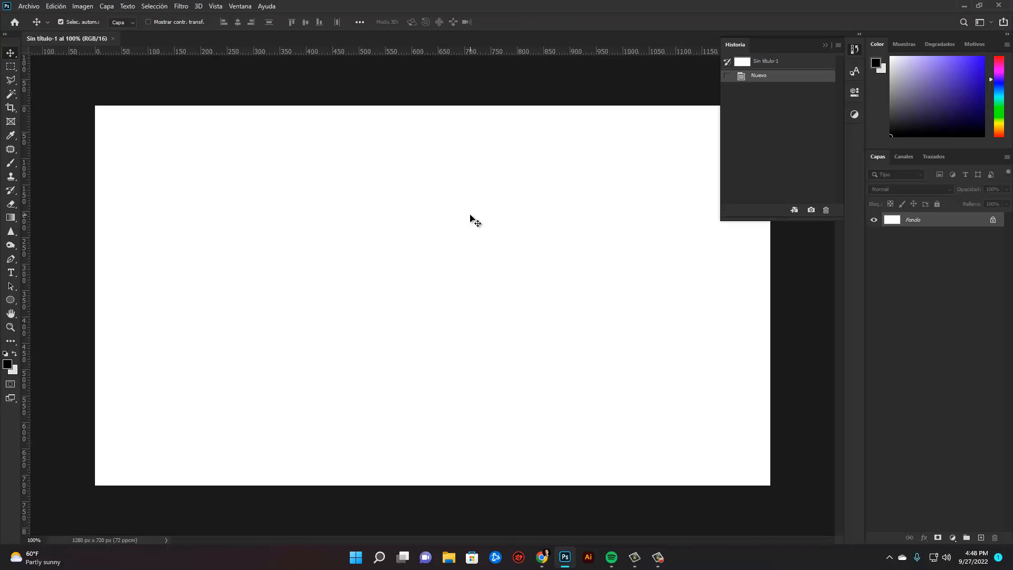
# - Paste the copied portrait into the document and scale and position it to fill the whole canvas
pyautogui.hotkey('ctrl', 'v')
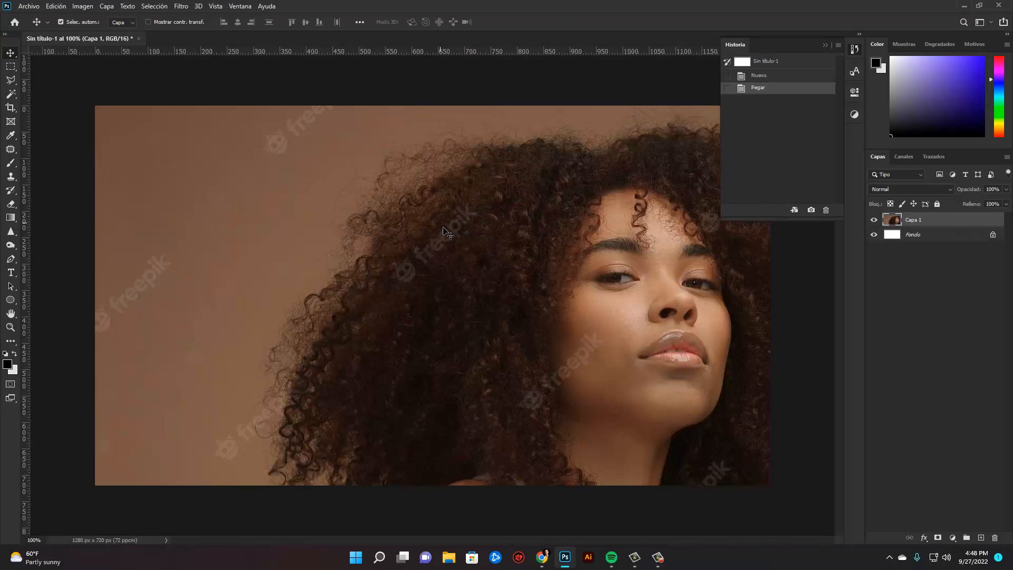
pyautogui.hotkey('ctrl', 't')
pyautogui.moveTo(515, 287); pyautogui.dragTo(489, 267)
pyautogui.moveTo(69, 83); pyautogui.dragTo(600, 417)
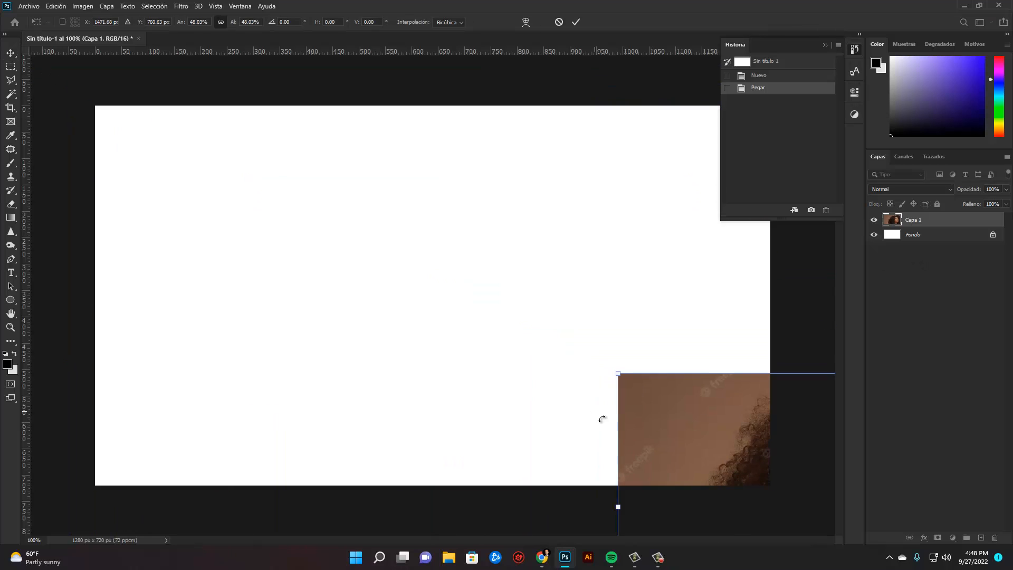
pyautogui.moveTo(686, 467); pyautogui.dragTo(173, 202)
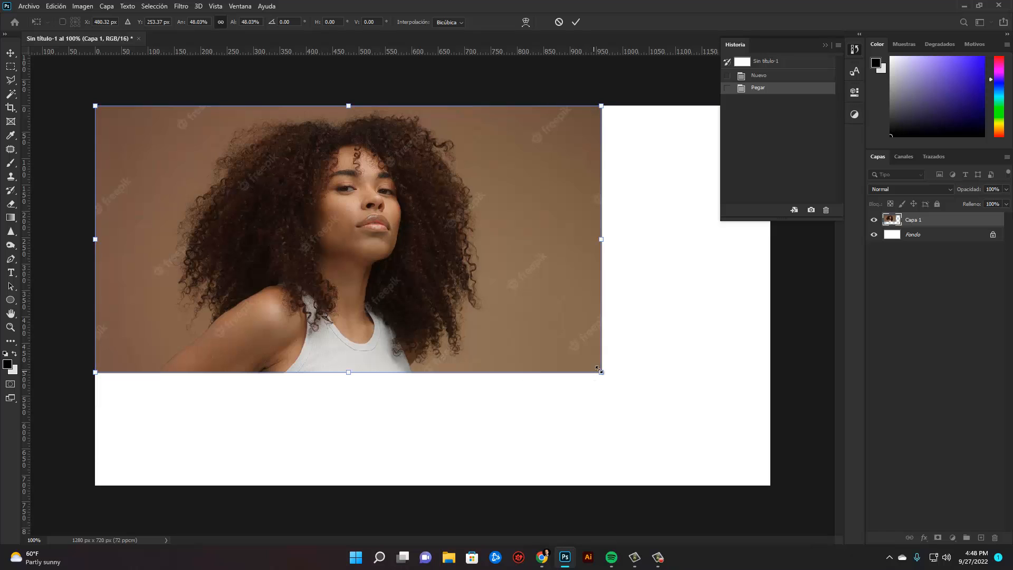
pyautogui.moveTo(600, 370); pyautogui.dragTo(881, 472)
pyautogui.press('Return')
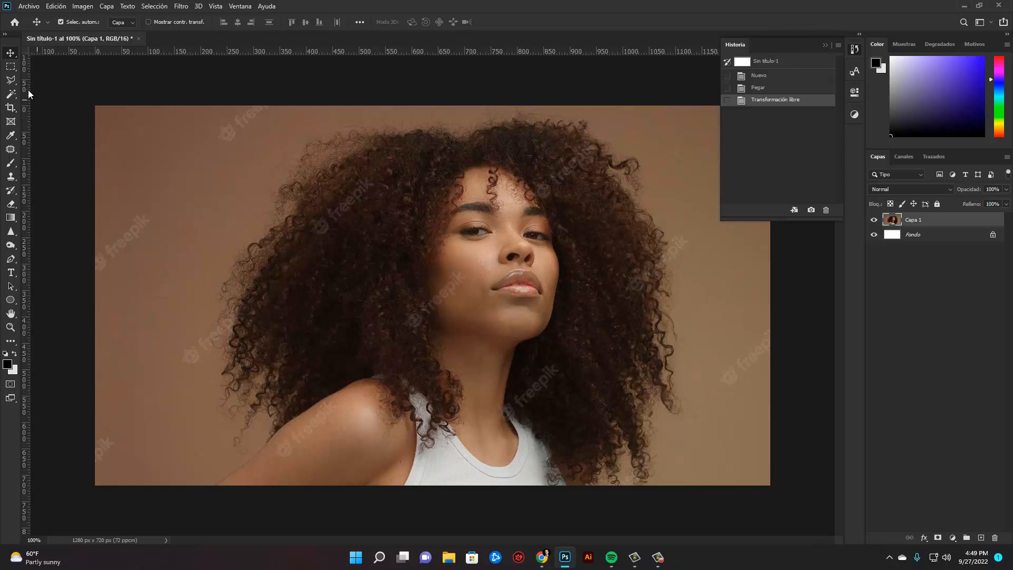
# - Use the standard Lasso tool to outline the freepik watermark in the upper-left part of the hair
pyautogui.moveTo(11, 77); pyautogui.dragTo(45, 81)
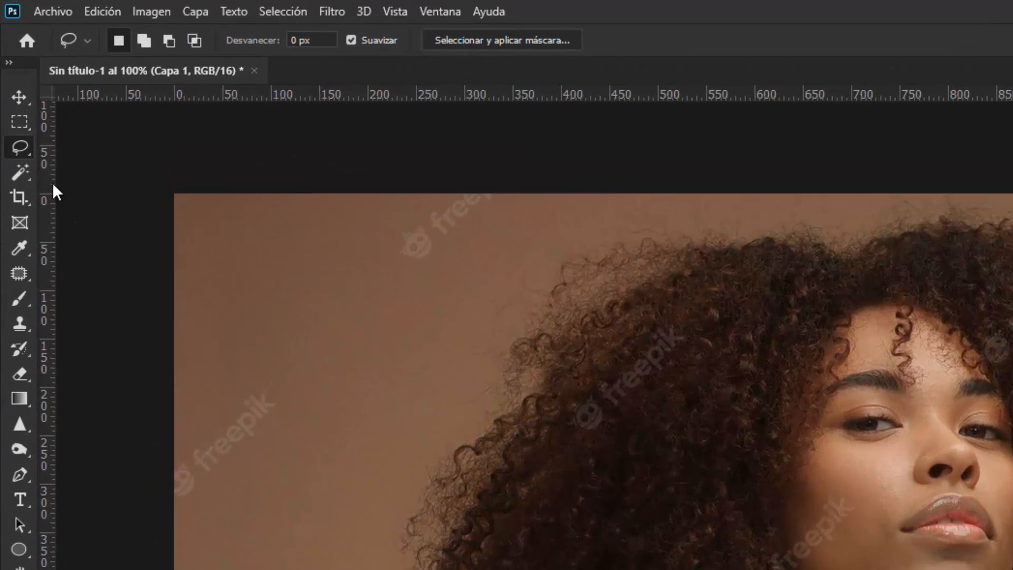
pyautogui.moveTo(9, 79); pyautogui.dragTo(9, 79)
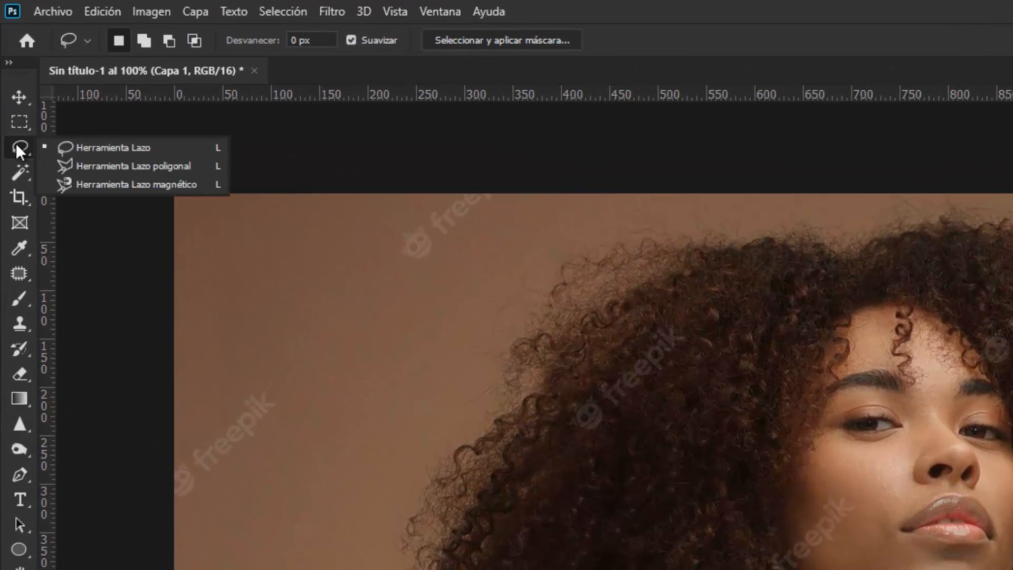
pyautogui.click(140, 150)
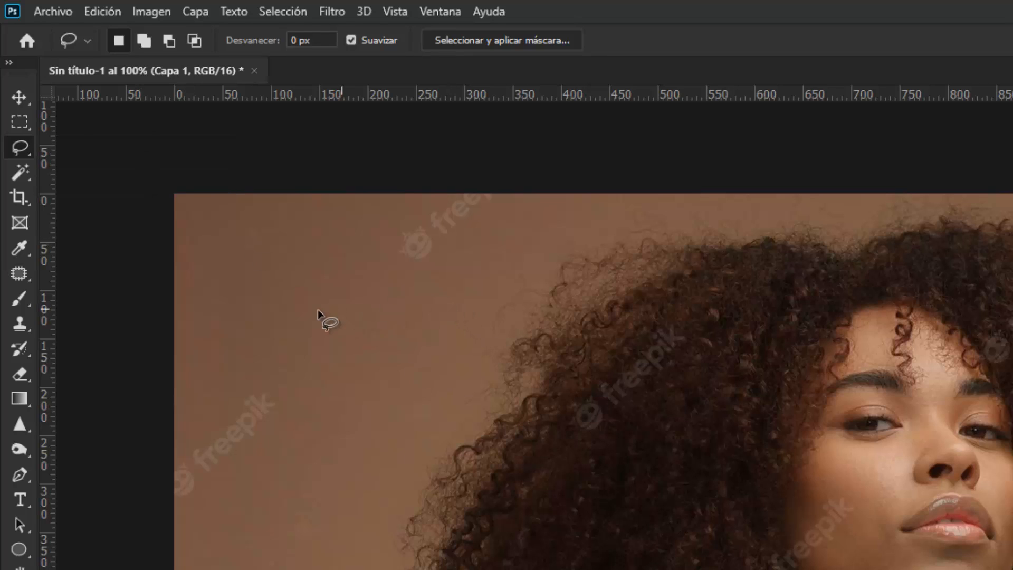
pyautogui.moveTo(582, 387)
pyautogui.mouseDown()
pyautogui.moveTo(567, 428)
pyautogui.moveTo(598, 448)
pyautogui.moveTo(678, 373)
pyautogui.moveTo(687, 335)
pyautogui.moveTo(665, 323)
pyautogui.moveTo(626, 350)
pyautogui.mouseUp()
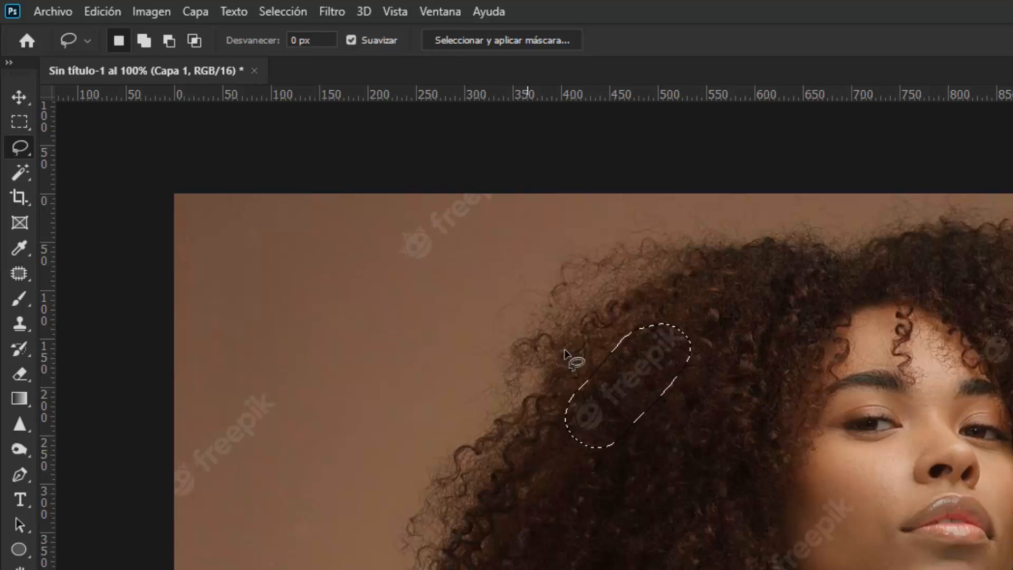
pyautogui.rightClick(23, 146)
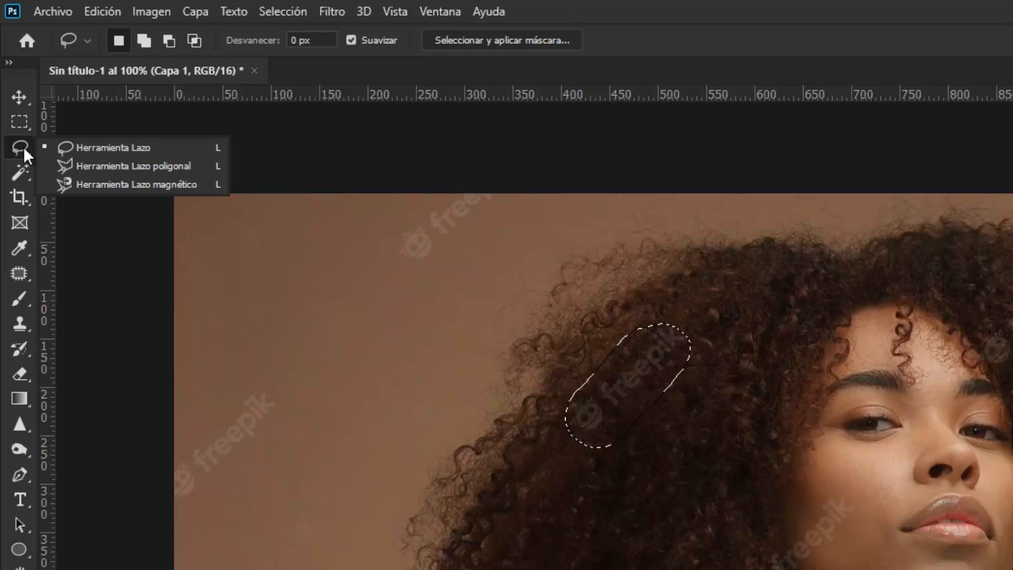
pyautogui.click(124, 144)
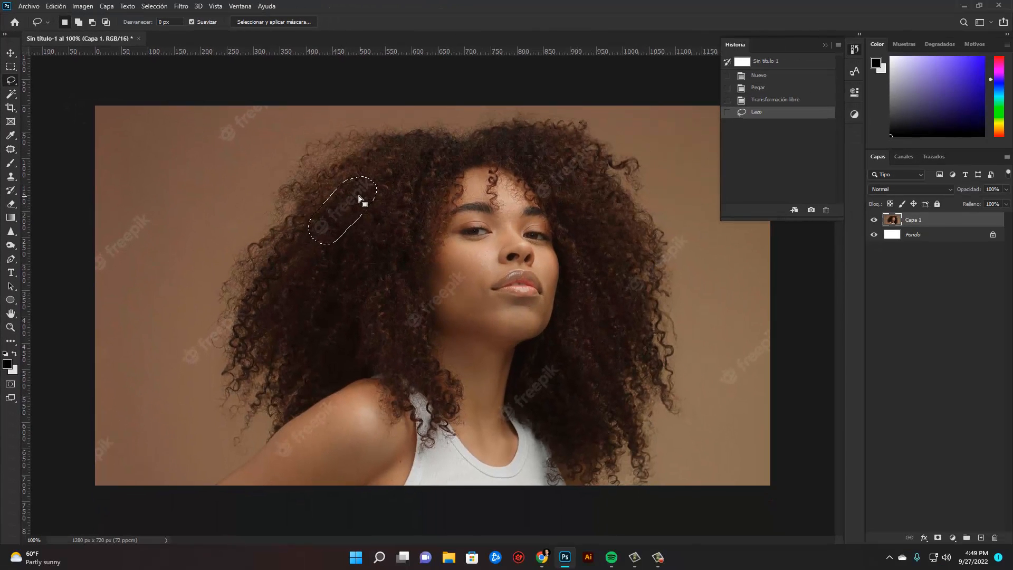
# - Fill the lassoed hair watermark with Según el contenido in Normal mode at 100% opacity, and deselect
pyautogui.rightClick(357, 196)
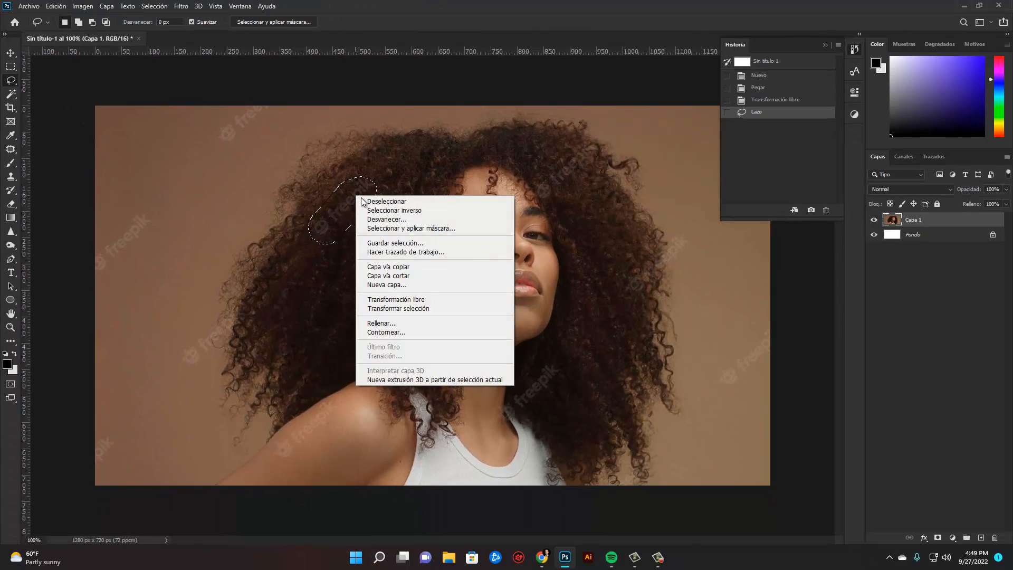
pyautogui.click(404, 327)
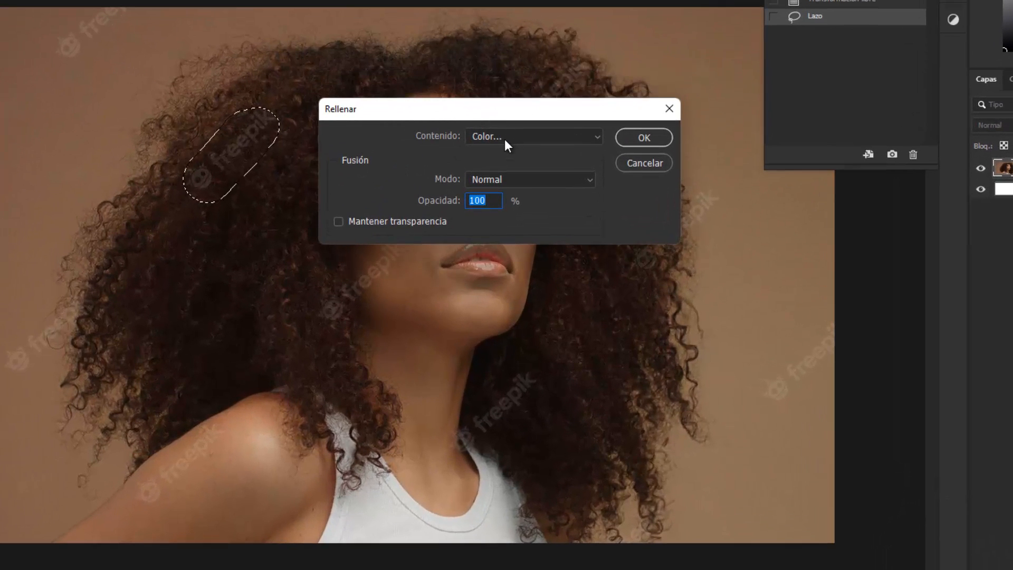
pyautogui.click(504, 138)
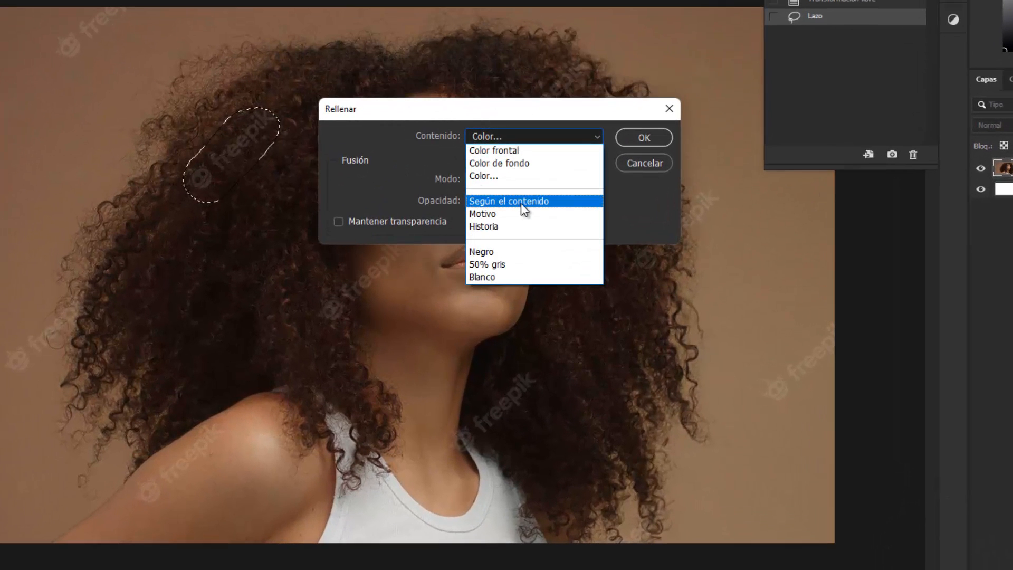
pyautogui.click(523, 204)
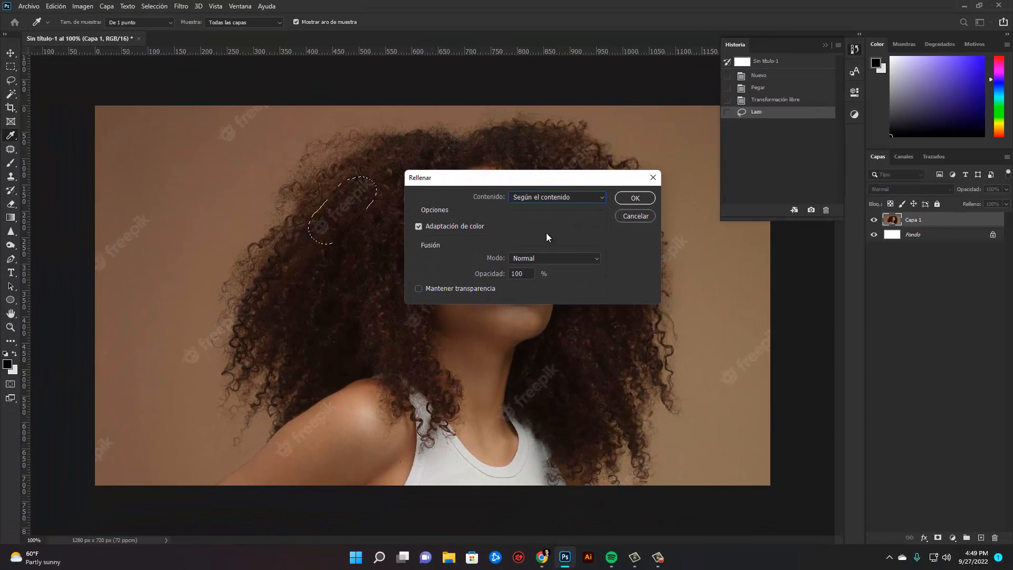
pyautogui.click(635, 198)
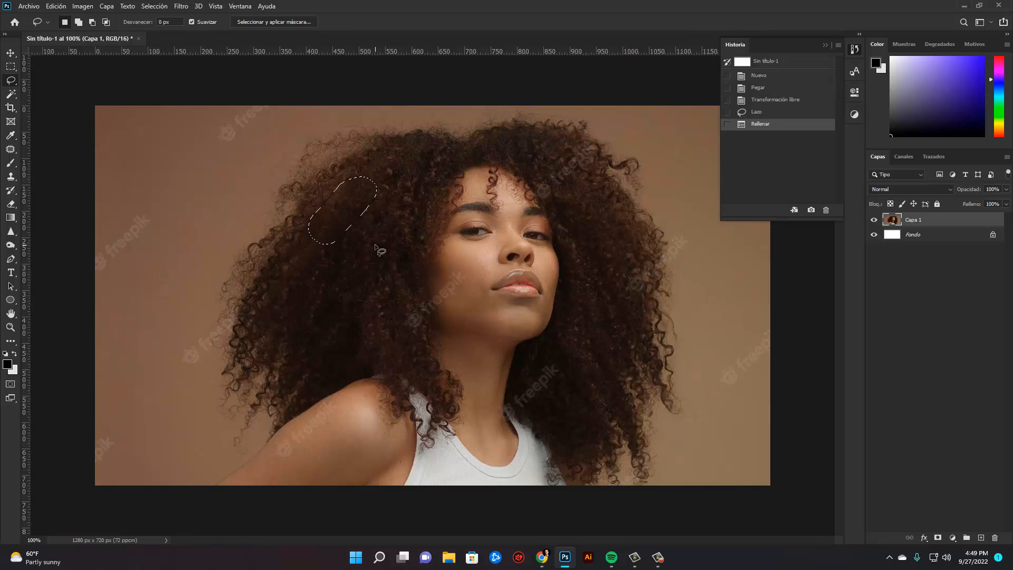
pyautogui.rightClick(348, 202)
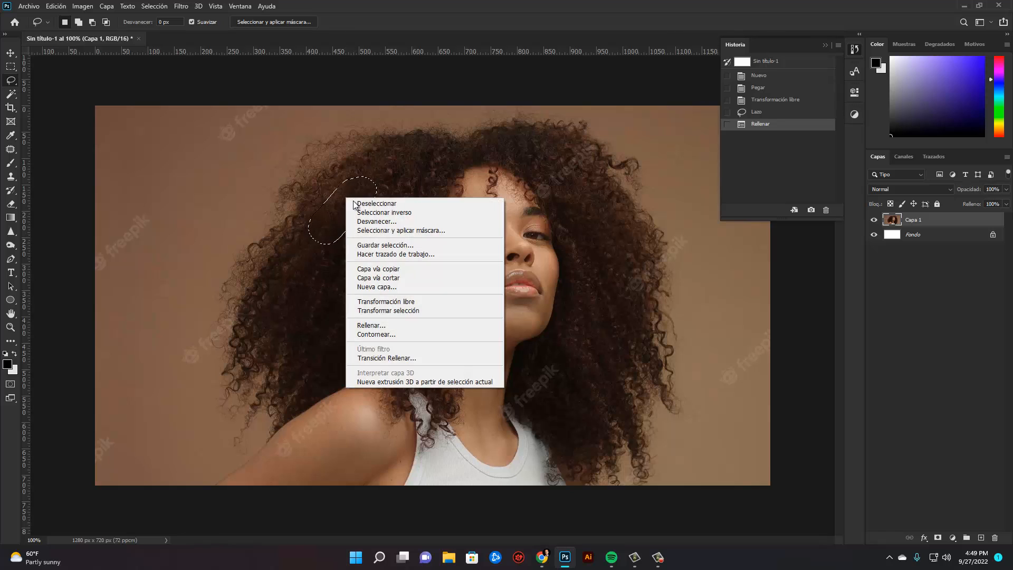
pyautogui.click(376, 204)
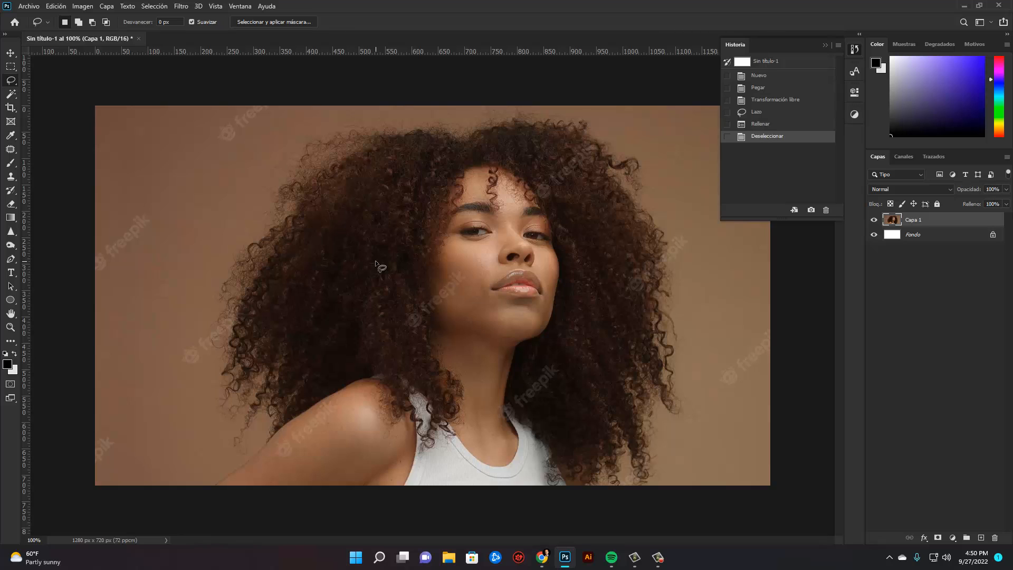
# - Replace the watermark at the left edge of the background with clean background beside it using the Patch tool, and deselect
pyautogui.click(11, 149)
pyautogui.click(88, 169)
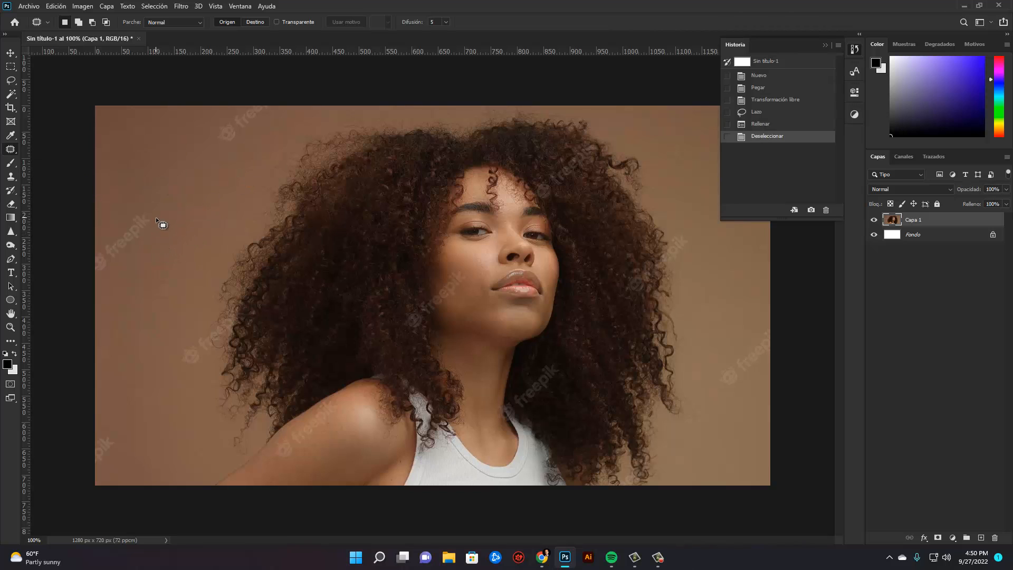
pyautogui.moveTo(111, 279)
pyautogui.mouseDown()
pyautogui.moveTo(85, 265)
pyautogui.moveTo(87, 244)
pyautogui.moveTo(101, 213)
pyautogui.moveTo(151, 214)
pyautogui.mouseUp()
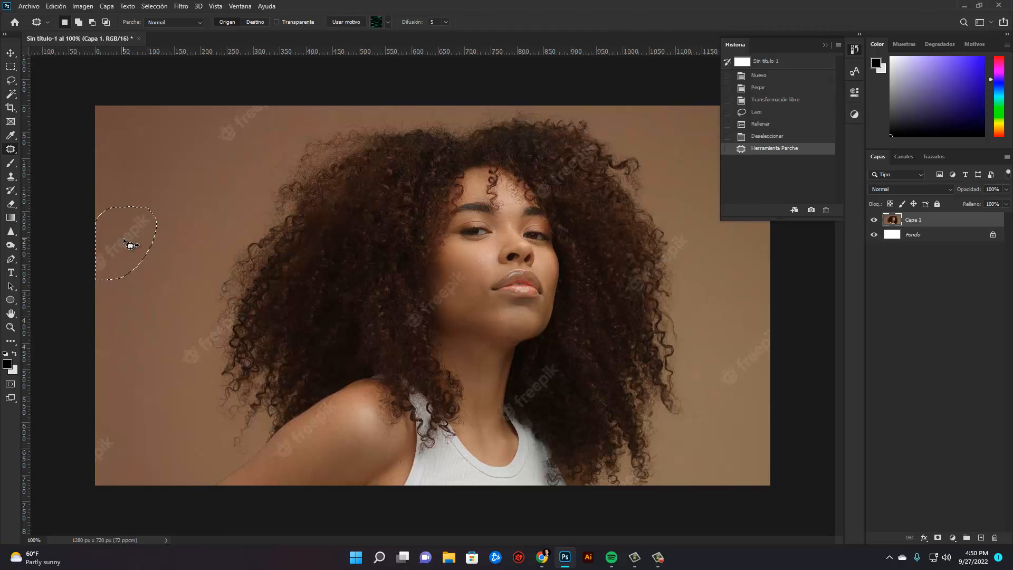
pyautogui.moveTo(127, 244); pyautogui.dragTo(182, 217)
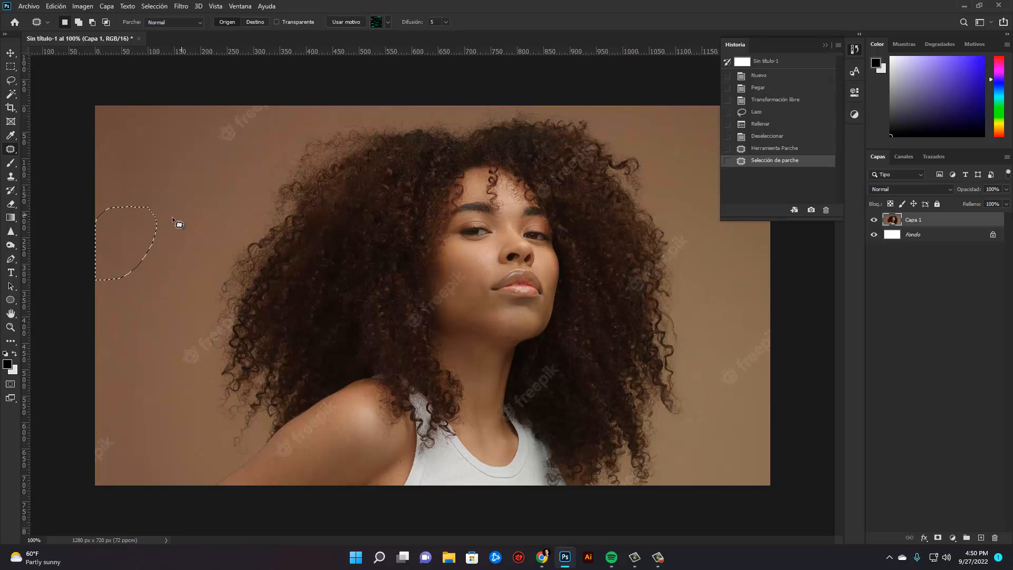
pyautogui.rightClick(146, 228)
pyautogui.click(114, 230)
pyautogui.click(11, 79)
pyautogui.rightClick(116, 227)
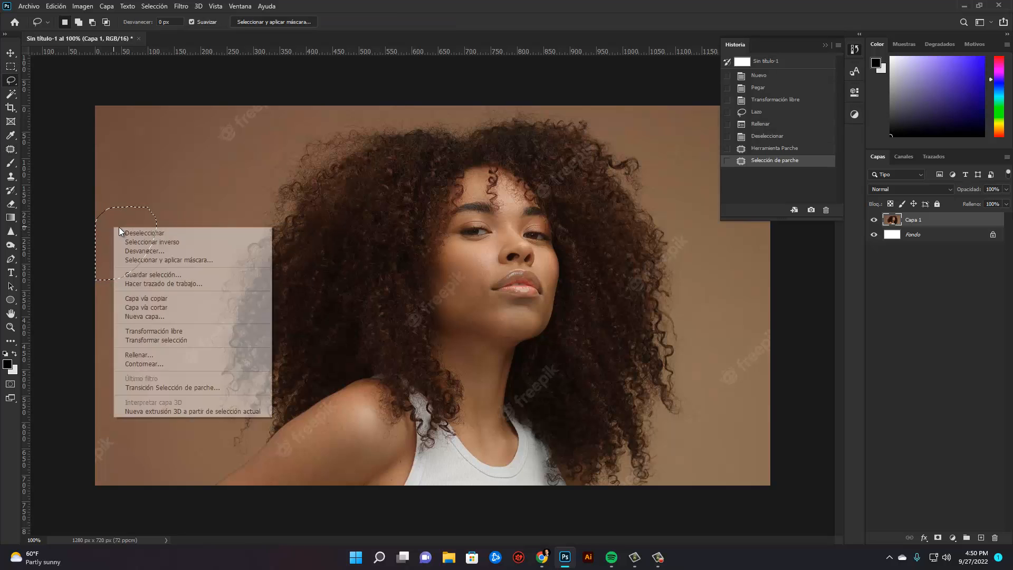
pyautogui.click(148, 234)
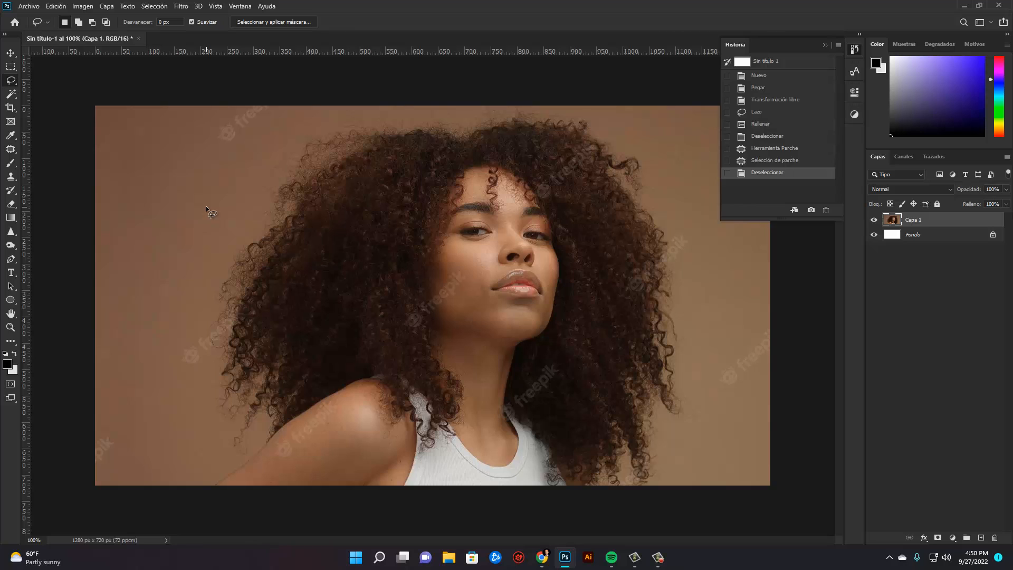
# - Review the healing tool variants and activate the Clone Stamp tool
pyautogui.click(11, 150)
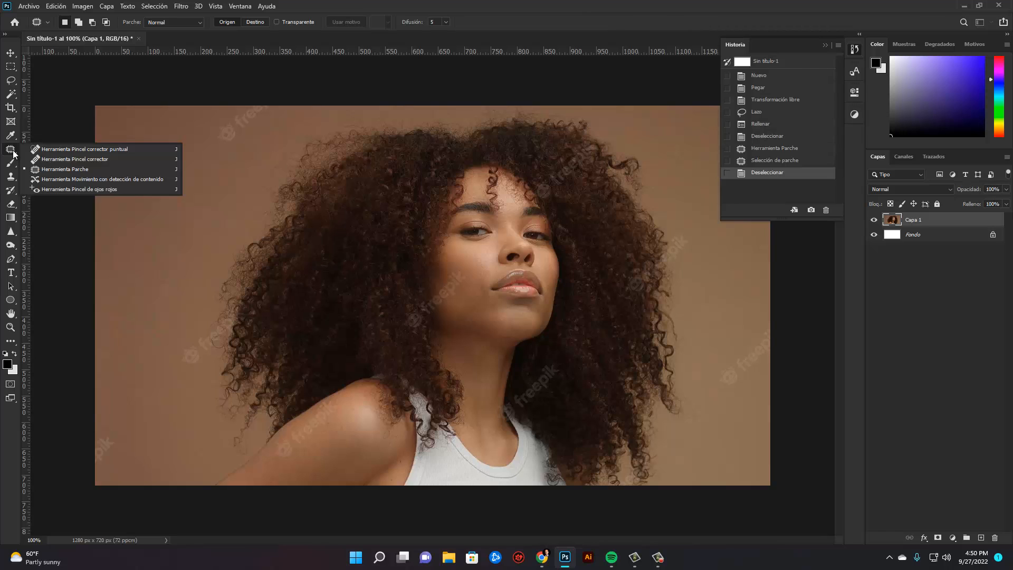
pyautogui.click(13, 153)
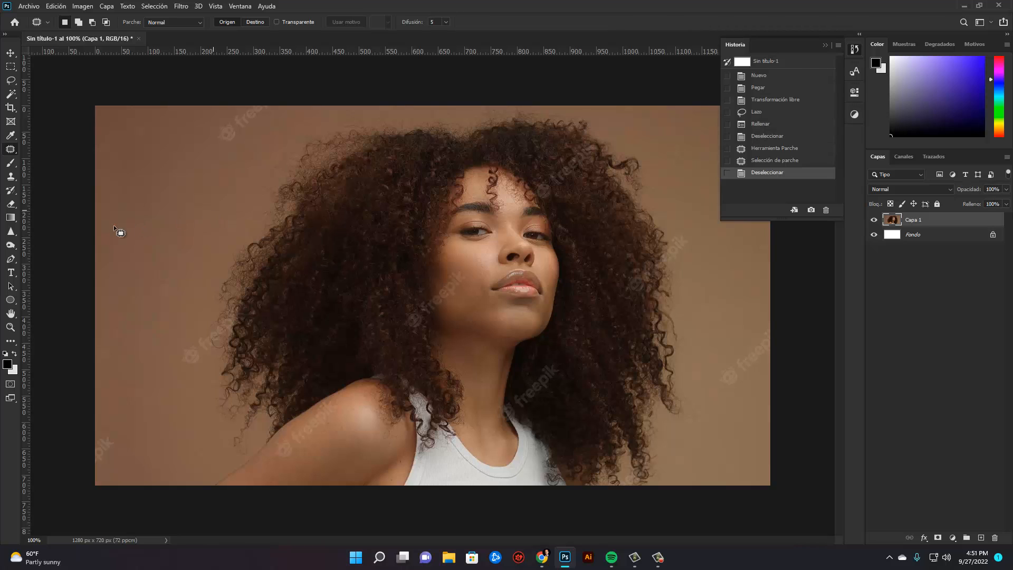
pyautogui.click(13, 178)
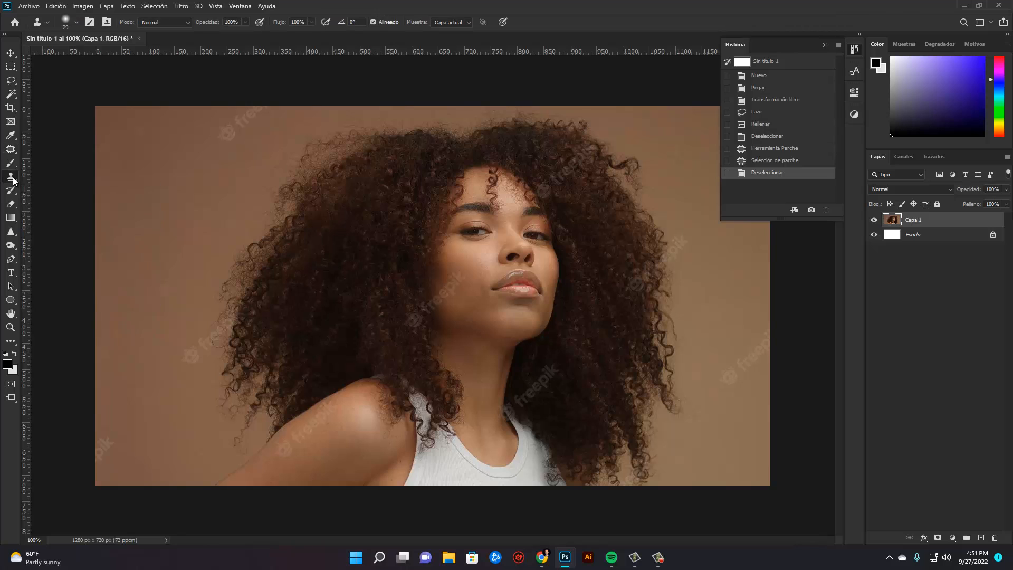